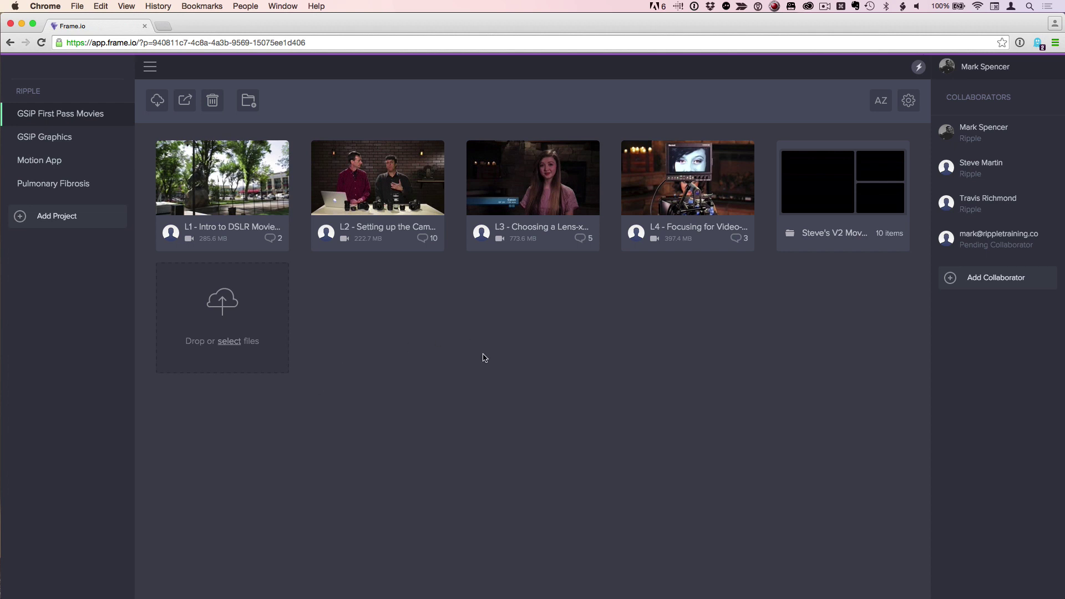
Collapse and re-expand the projects list, peek at the New Project form, and toggle the sidebar
{"action": "left_click", "coordinate": [36, 95]}
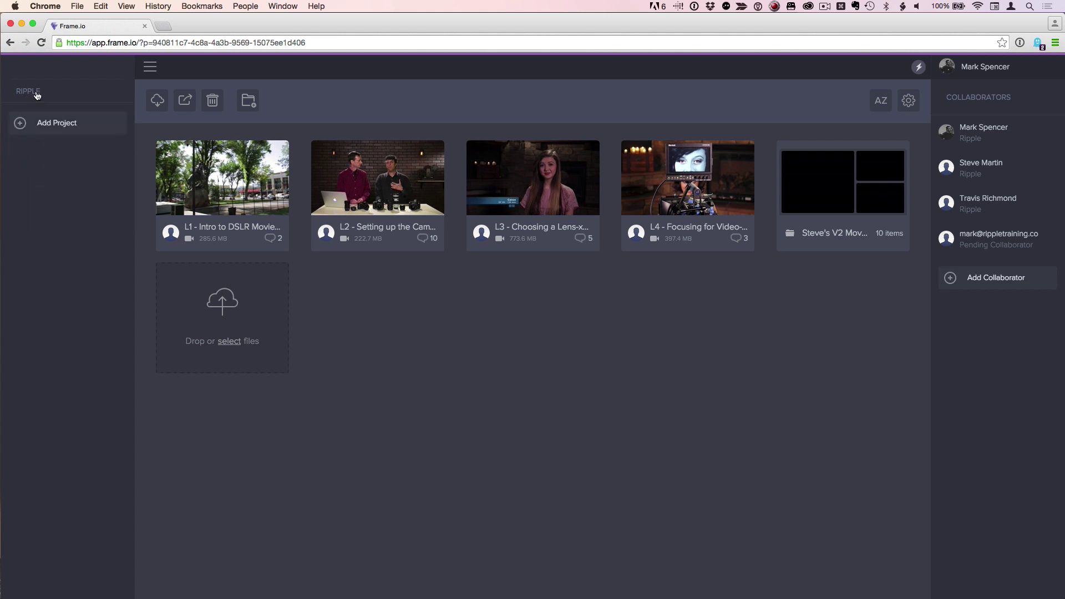
{"action": "left_click", "coordinate": [36, 95]}
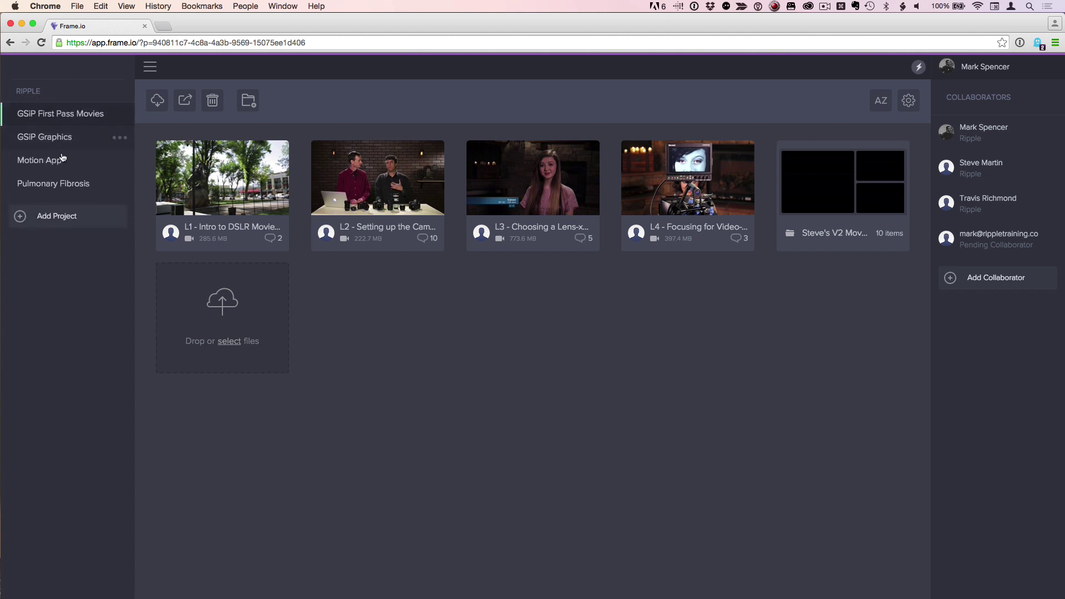
{"action": "left_click", "coordinate": [57, 217]}
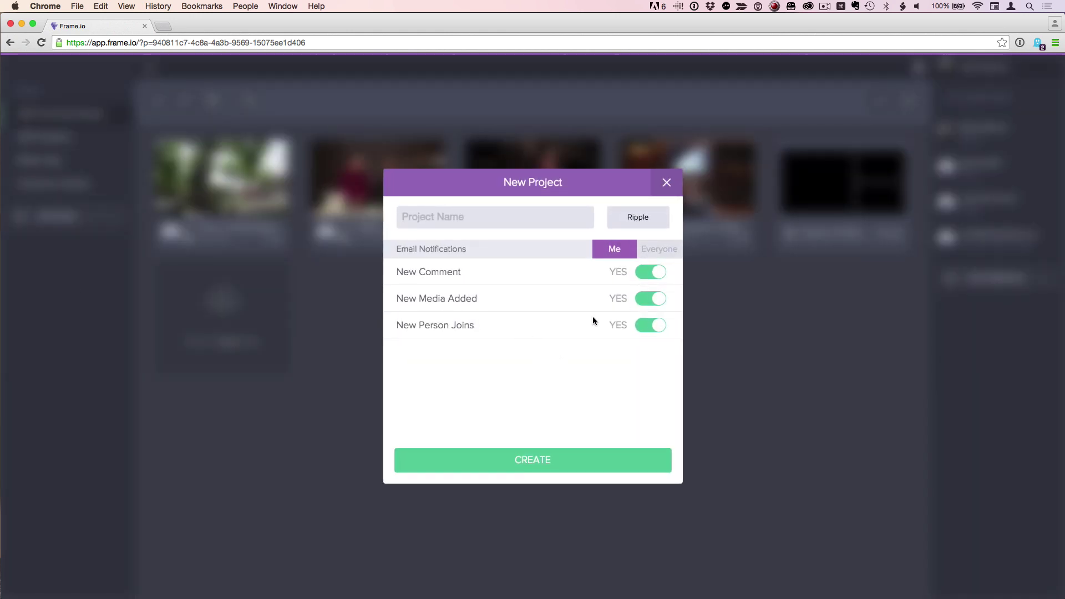
{"action": "left_click", "coordinate": [666, 188]}
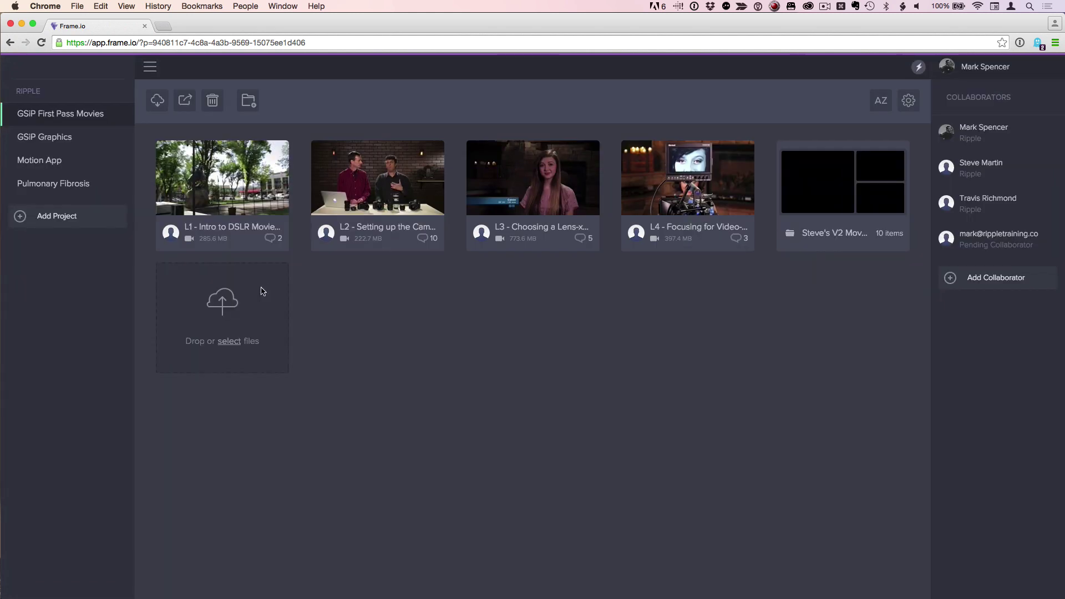
{"action": "left_click", "coordinate": [149, 68]}
{"action": "left_click", "coordinate": [20, 71]}
Turn Sharing ON for the L2 camera setup clip so it gets a private share link
{"action": "left_click", "coordinate": [363, 179]}
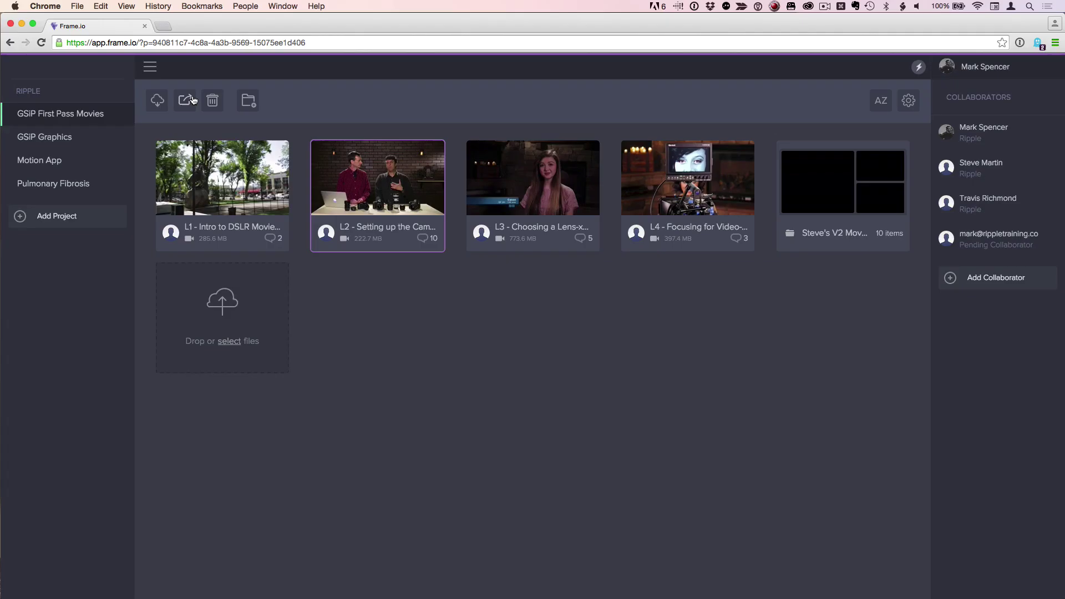
{"action": "left_click", "coordinate": [187, 103]}
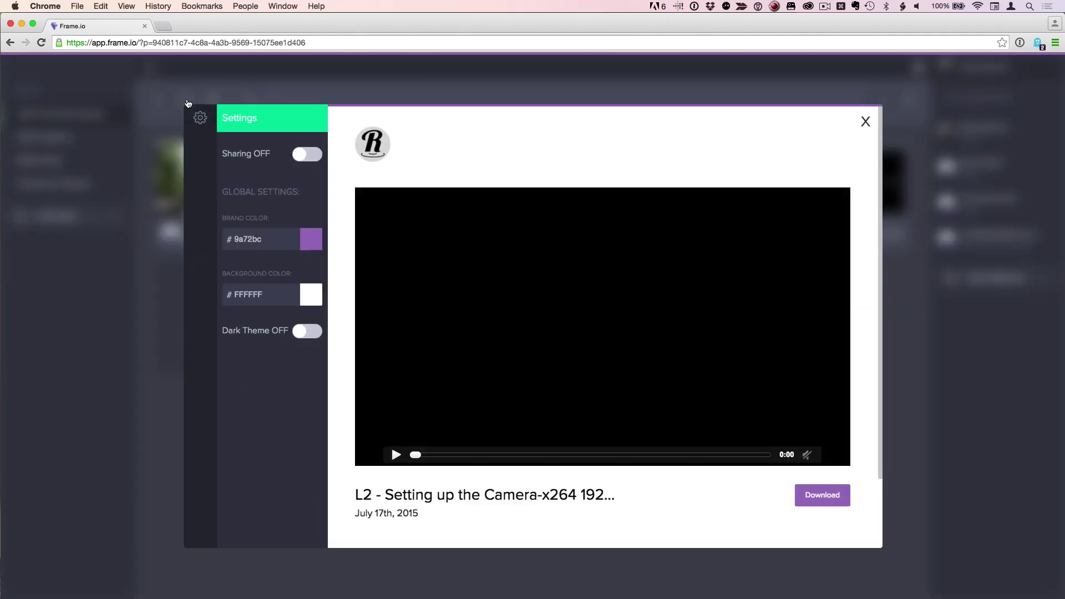
{"action": "left_click", "coordinate": [313, 157]}
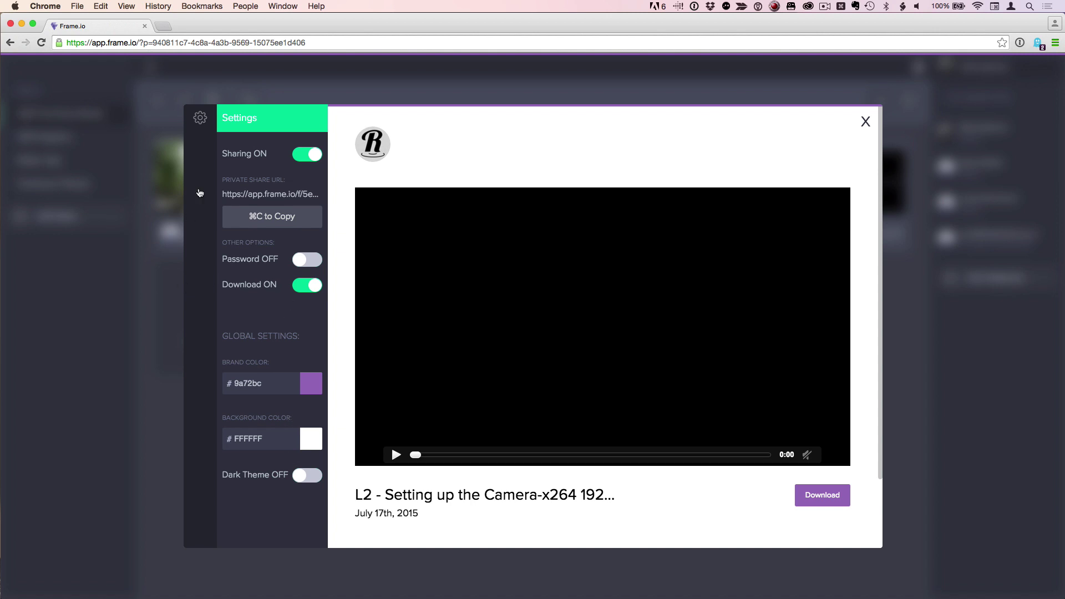
{"action": "left_click", "coordinate": [201, 119]}
{"action": "left_click", "coordinate": [141, 283]}
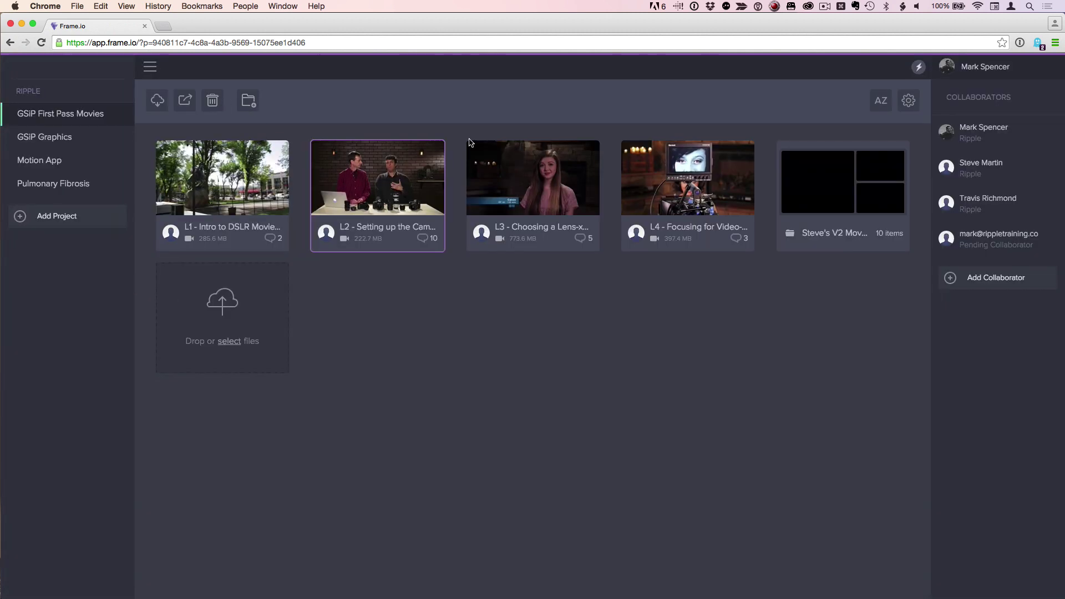
{"action": "left_click", "coordinate": [881, 101]}
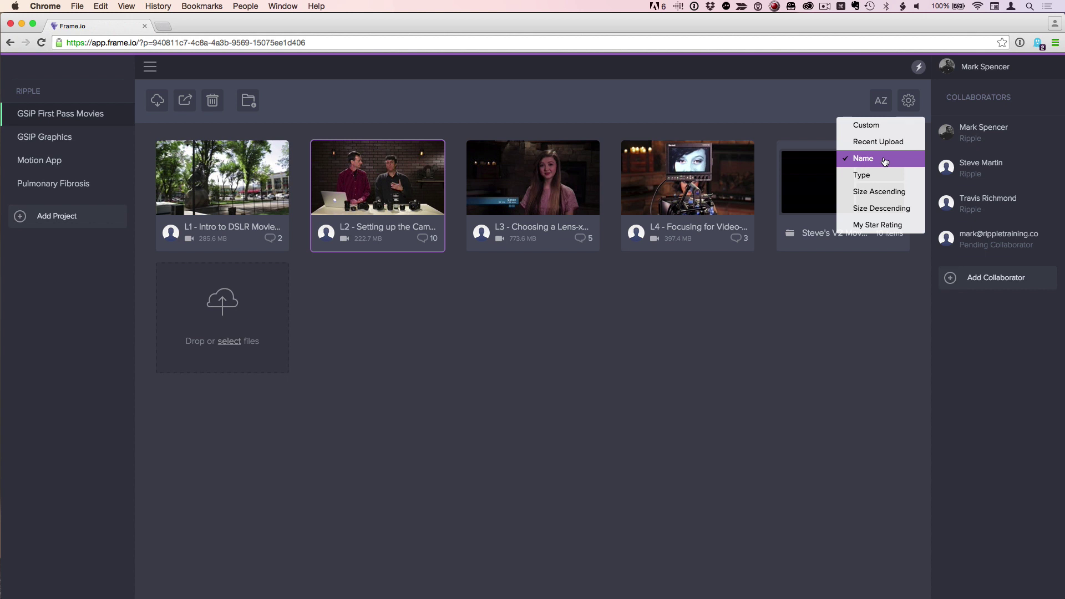
{"action": "left_click", "coordinate": [827, 103]}
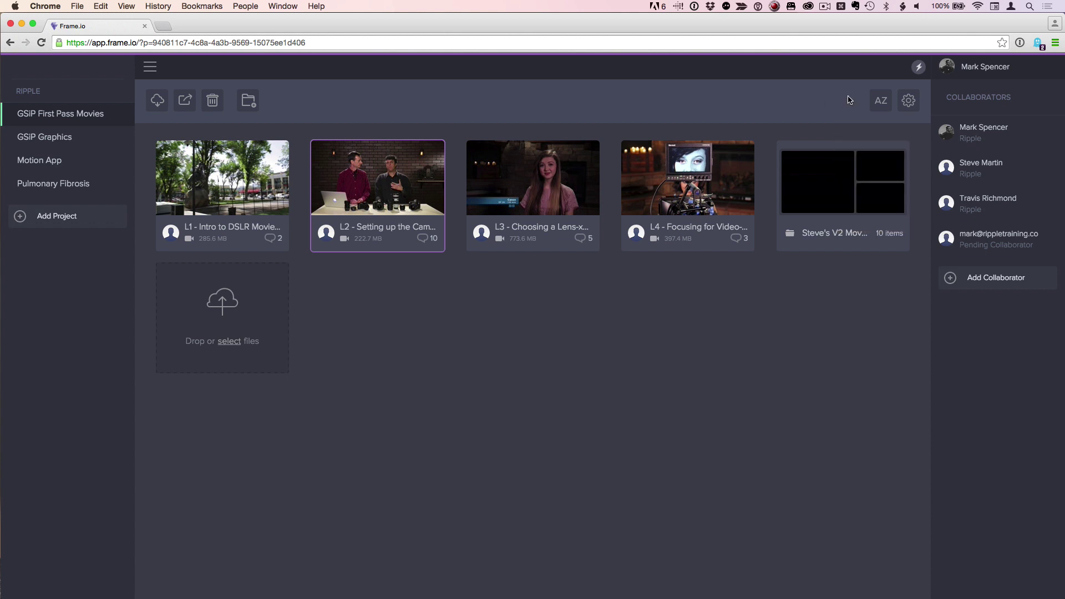
{"action": "left_click", "coordinate": [909, 102]}
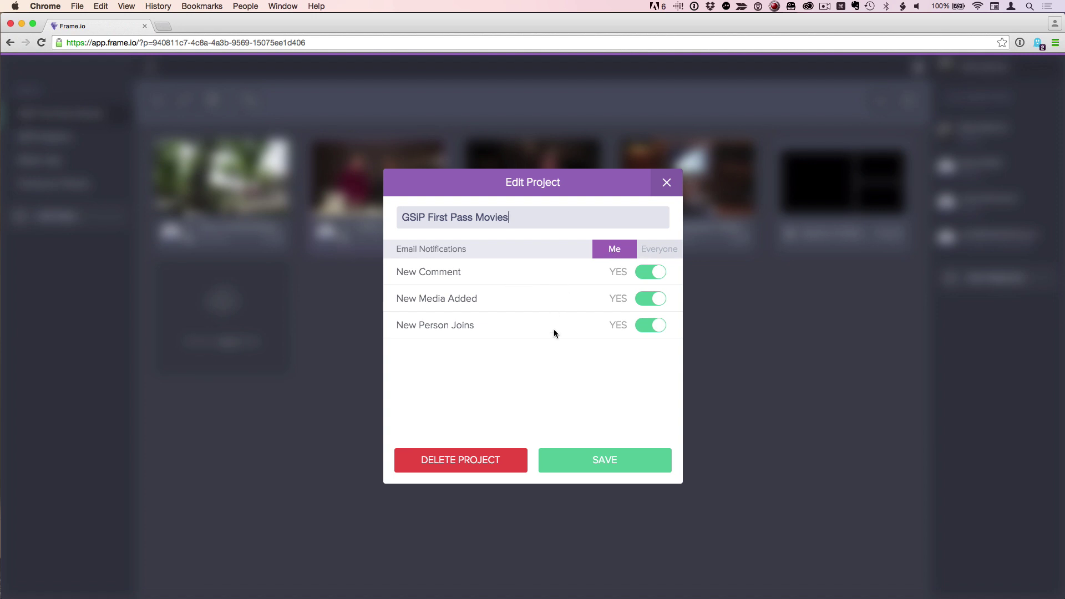
{"action": "left_click", "coordinate": [666, 184]}
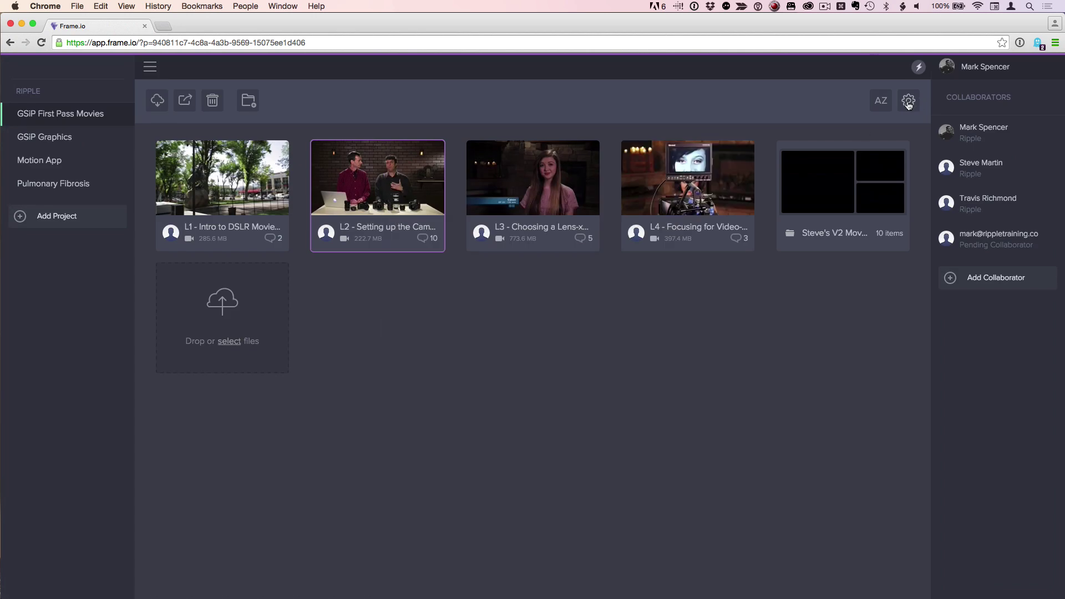
{"action": "left_click", "coordinate": [919, 68]}
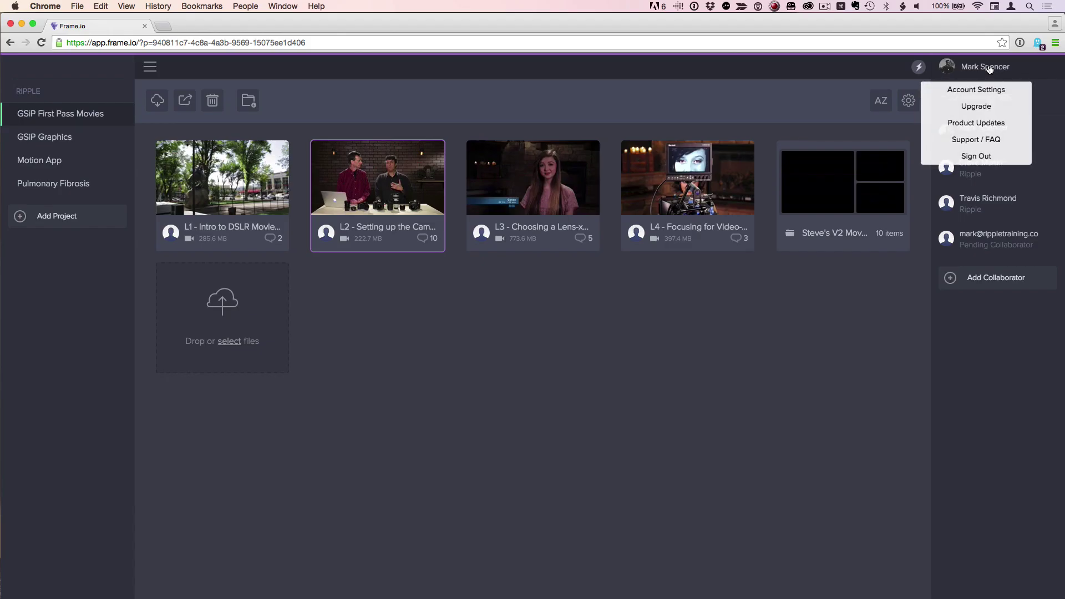
{"action": "left_click", "coordinate": [988, 69]}
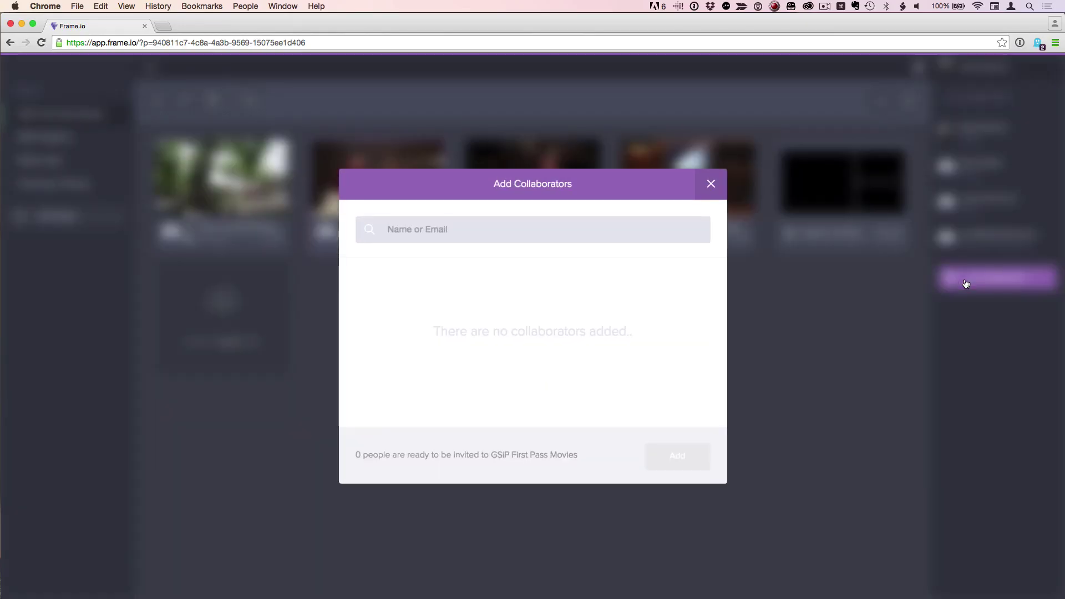
{"action": "left_click", "coordinate": [712, 186]}
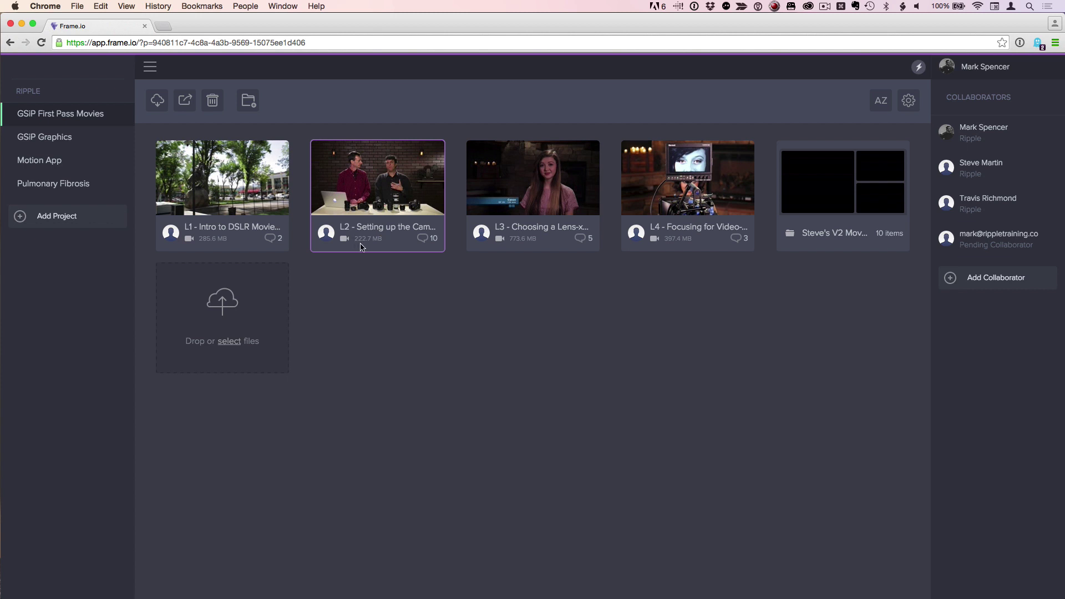
Enter the L2 clip's review player, pause it, and check Versions (none exist)
{"action": "mouse_move", "coordinate": [378, 177]}
{"action": "left_click", "coordinate": [380, 191]}
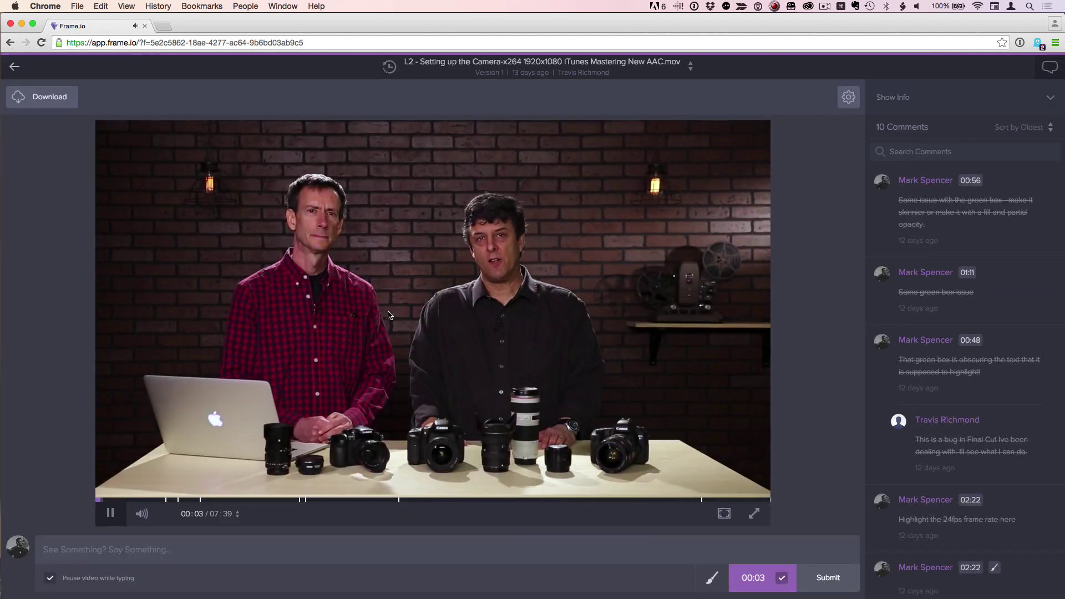
{"action": "left_click", "coordinate": [109, 514]}
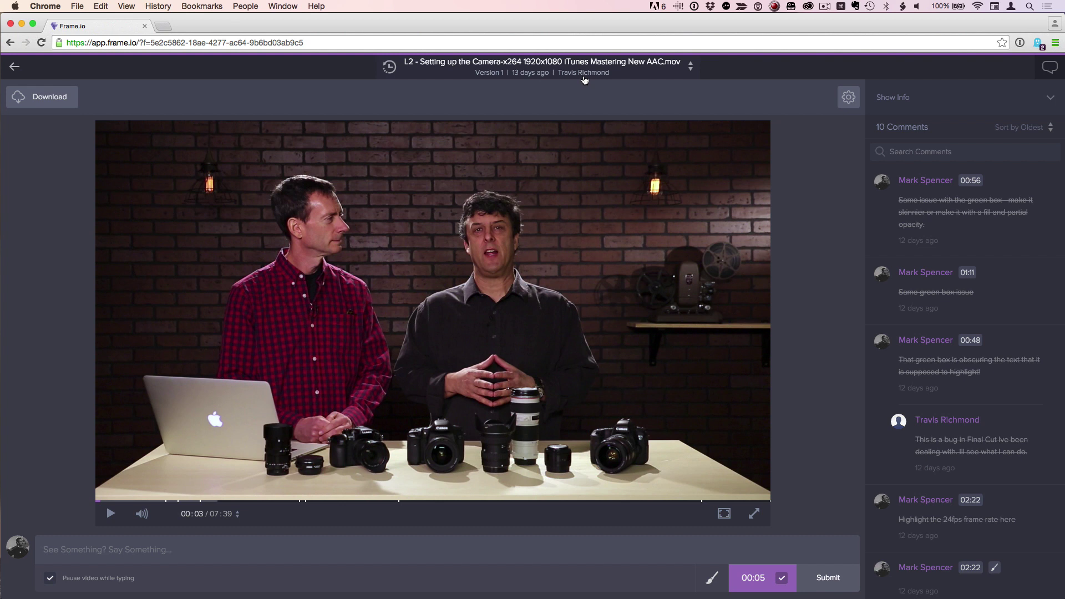
{"action": "left_click", "coordinate": [692, 69]}
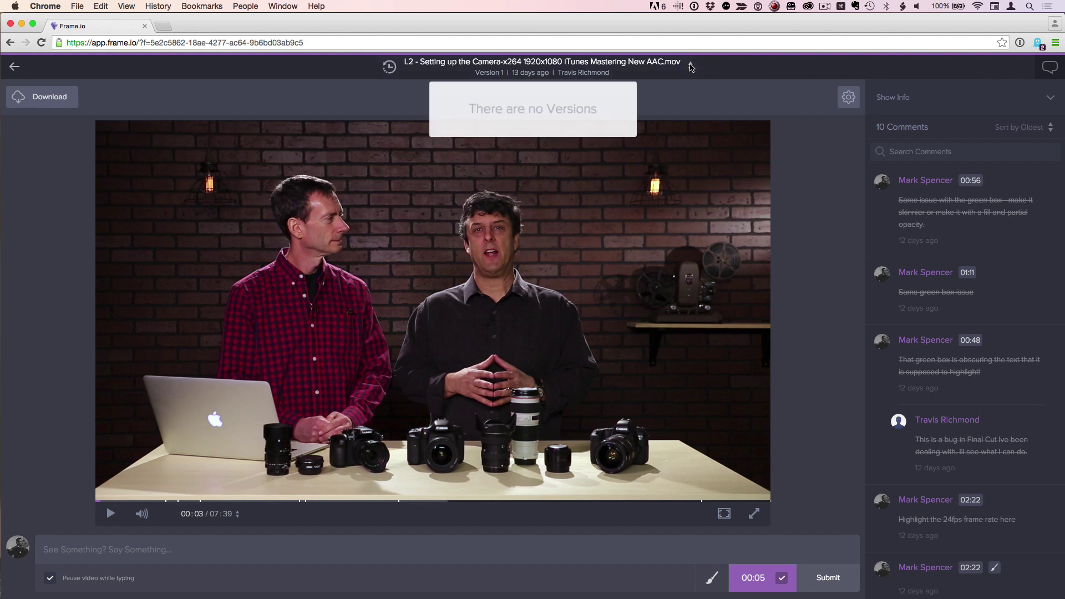
{"action": "left_click", "coordinate": [689, 66]}
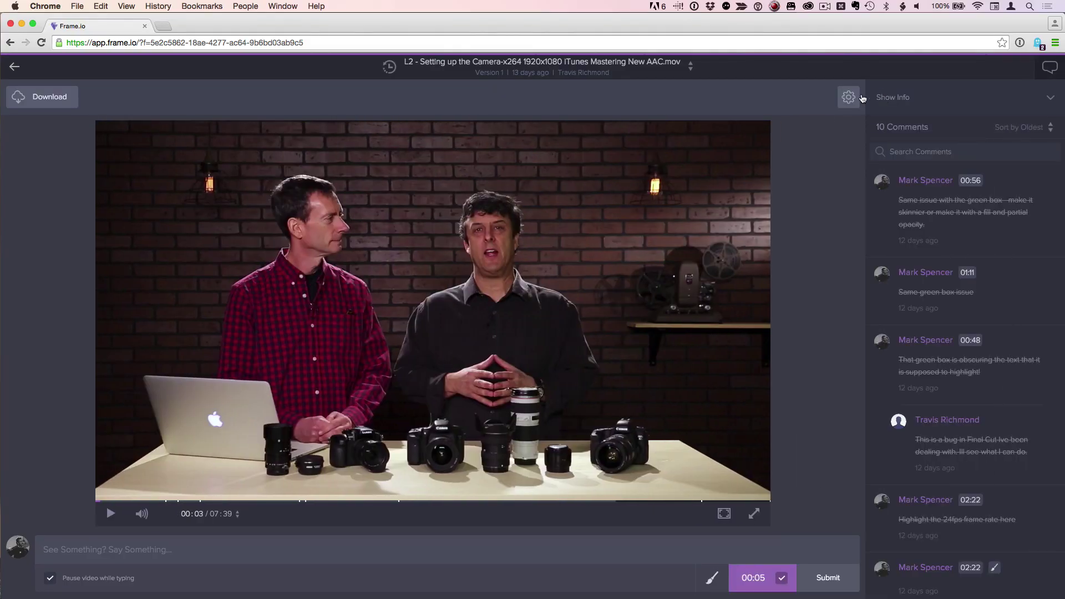
Toggle Grayscale mode on then off, and reveal the clip's codec, resolution, frame-rate info panel
{"action": "left_click", "coordinate": [853, 97]}
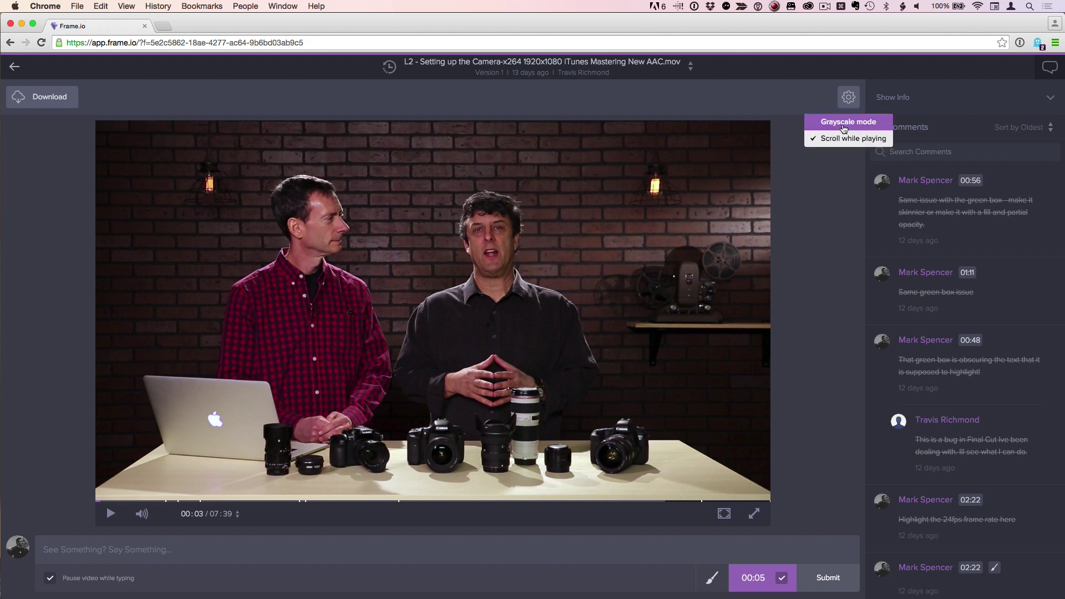
{"action": "left_click", "coordinate": [843, 128]}
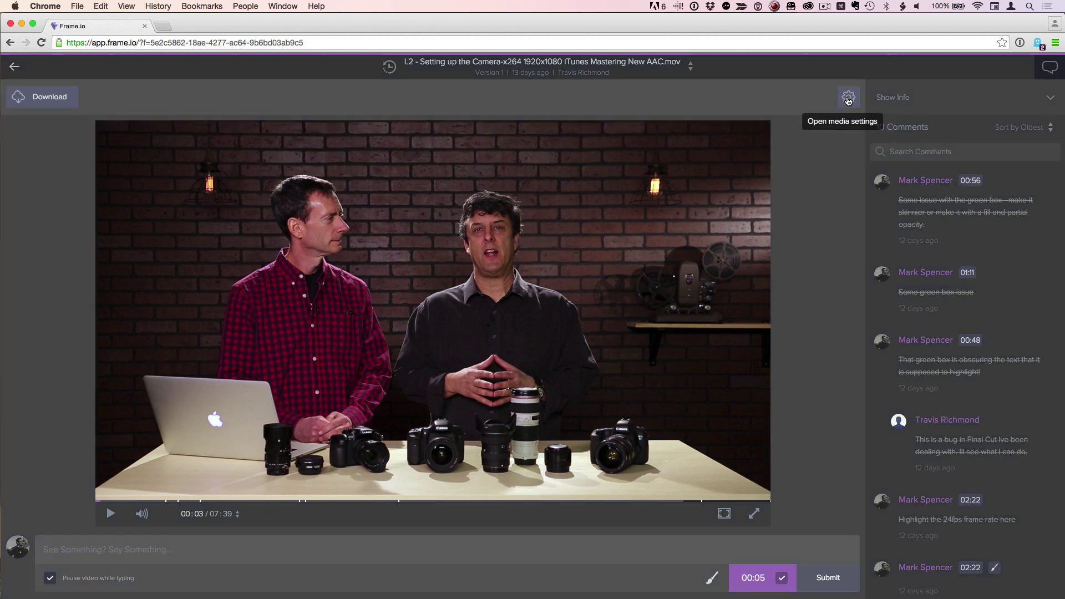
{"action": "left_click", "coordinate": [848, 99]}
{"action": "left_click", "coordinate": [849, 125]}
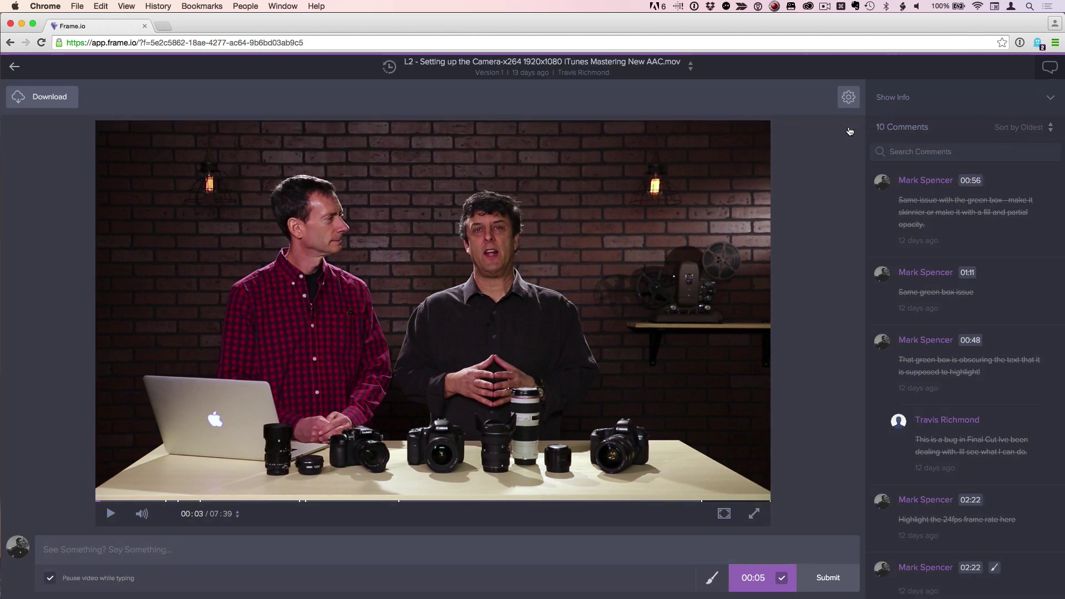
{"action": "left_click", "coordinate": [848, 109]}
{"action": "left_click", "coordinate": [1051, 100]}
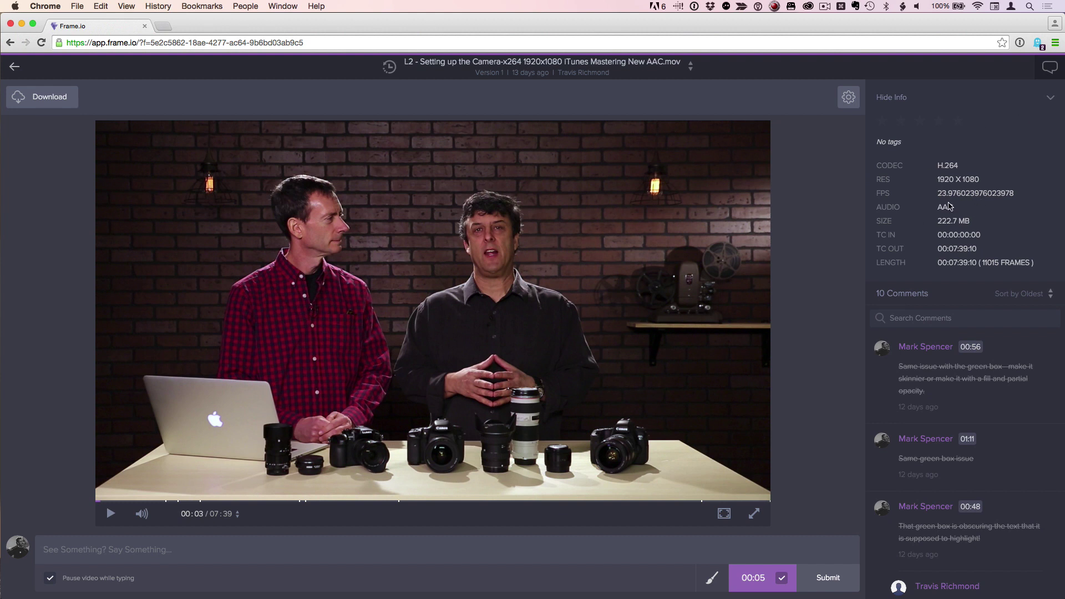
{"action": "left_click", "coordinate": [1051, 99]}
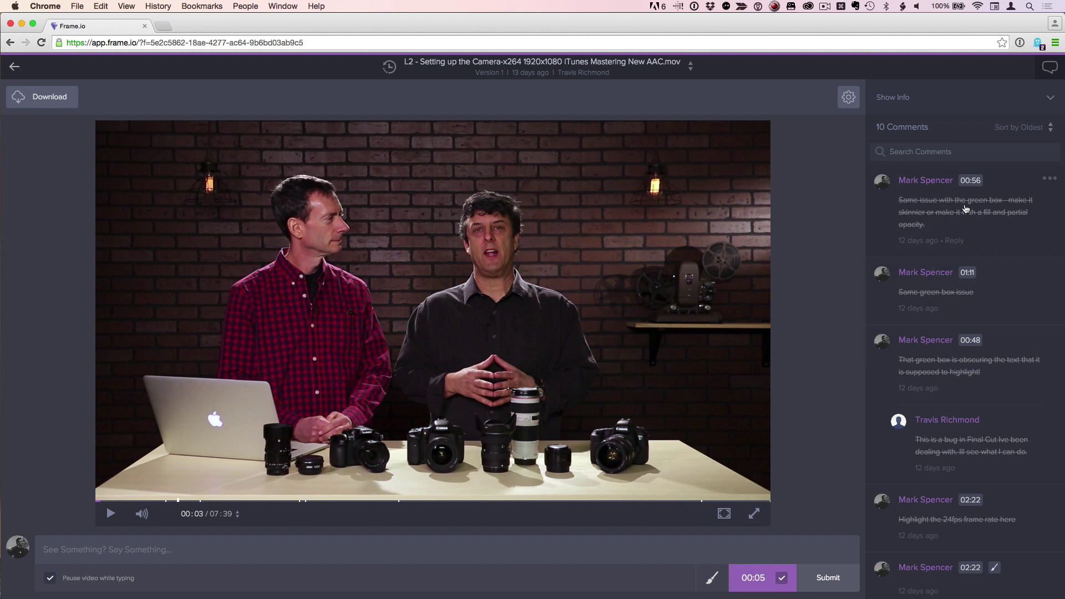
{"action": "mouse_move", "coordinate": [965, 204]}
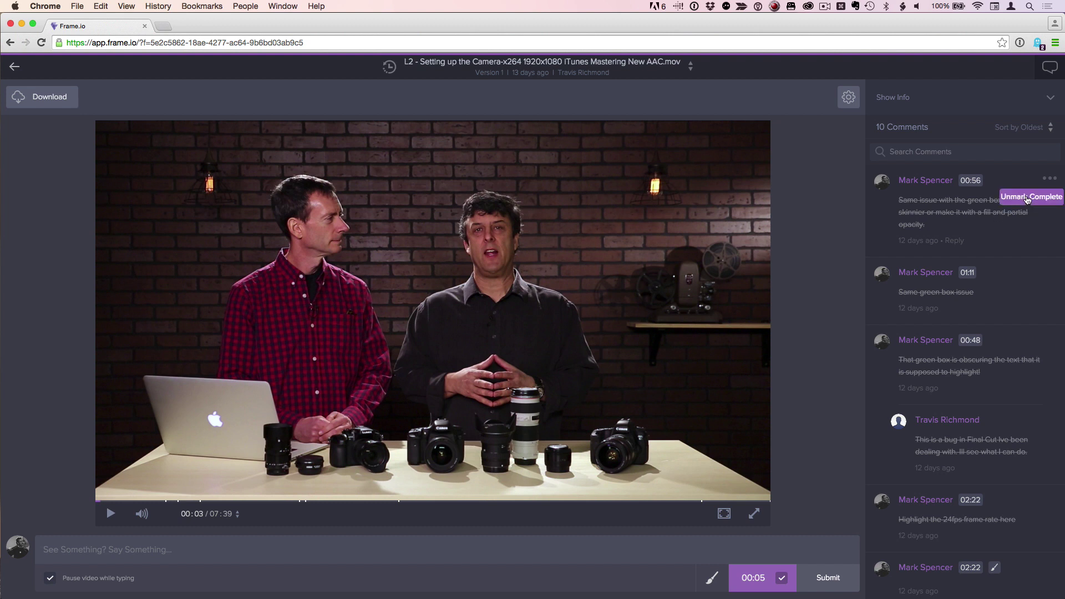
Unmark the first green-box comment as complete
{"action": "left_click", "coordinate": [1027, 200]}
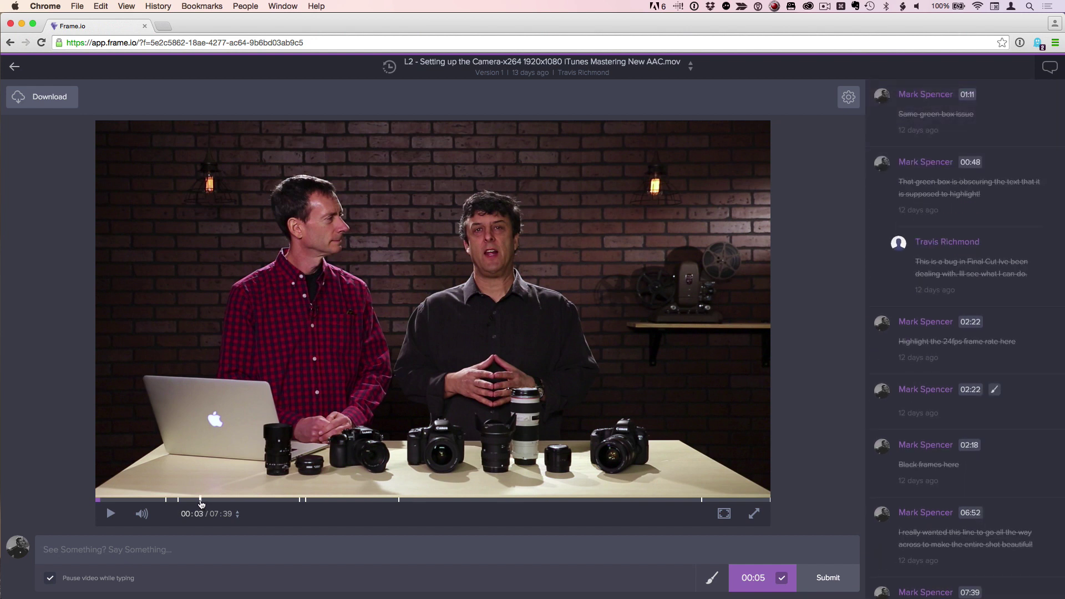
Seek via comment markers to 01:11, the 02:18 Black frames comment, ~01:49 and ~02:34
{"action": "left_click", "coordinate": [200, 501]}
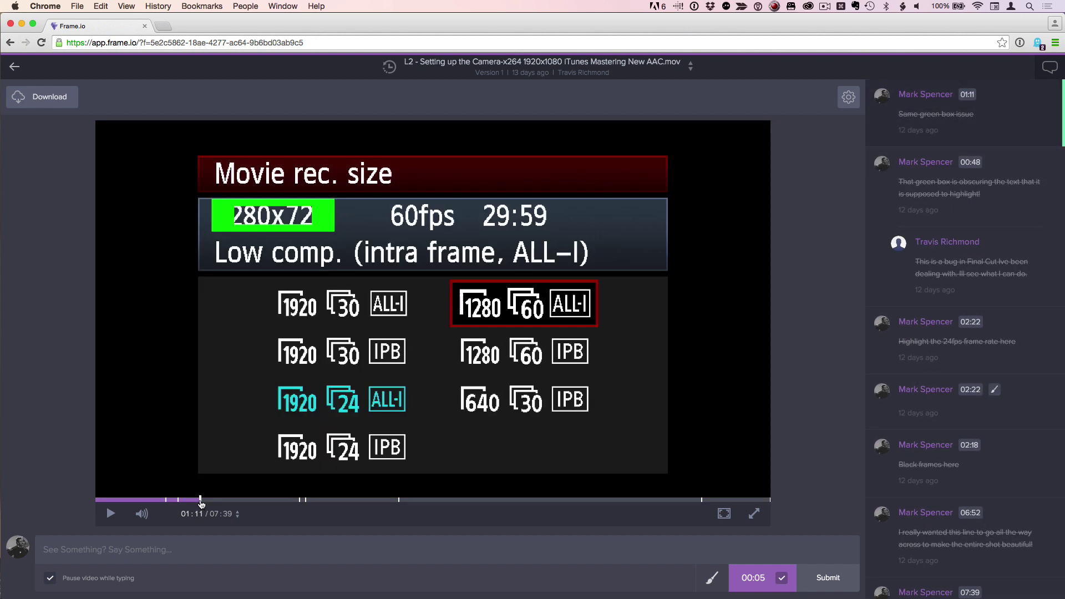
{"action": "left_click", "coordinate": [935, 464]}
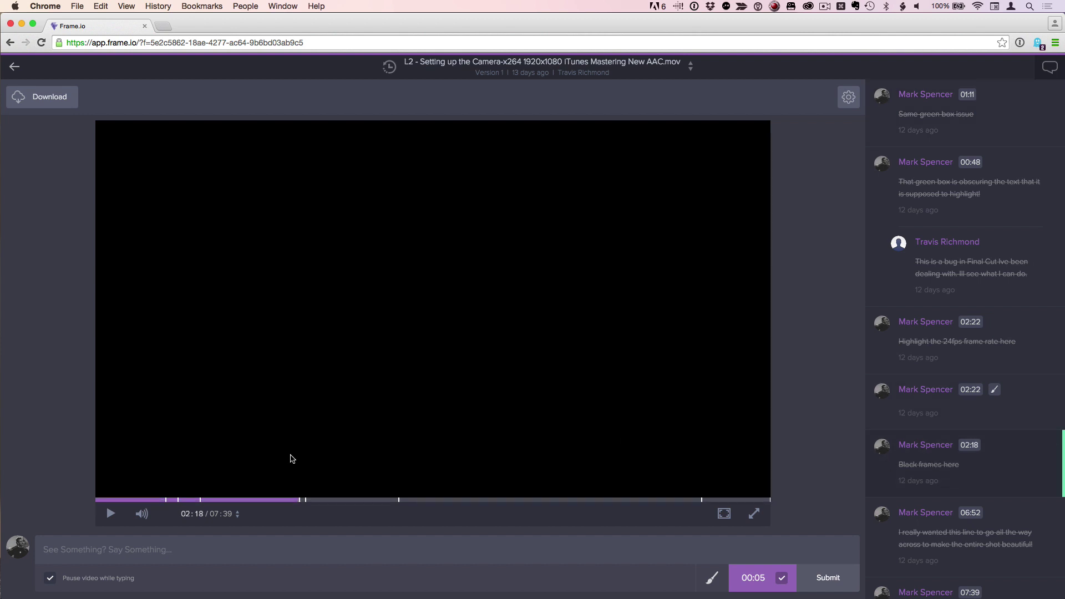
{"action": "left_click", "coordinate": [258, 502]}
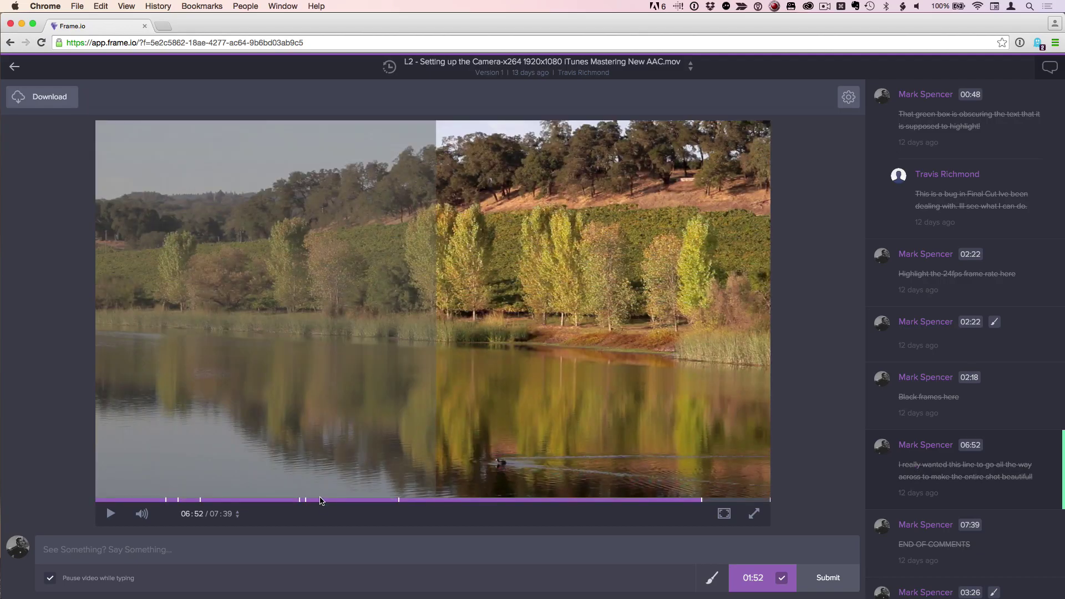
{"action": "left_click", "coordinate": [324, 502]}
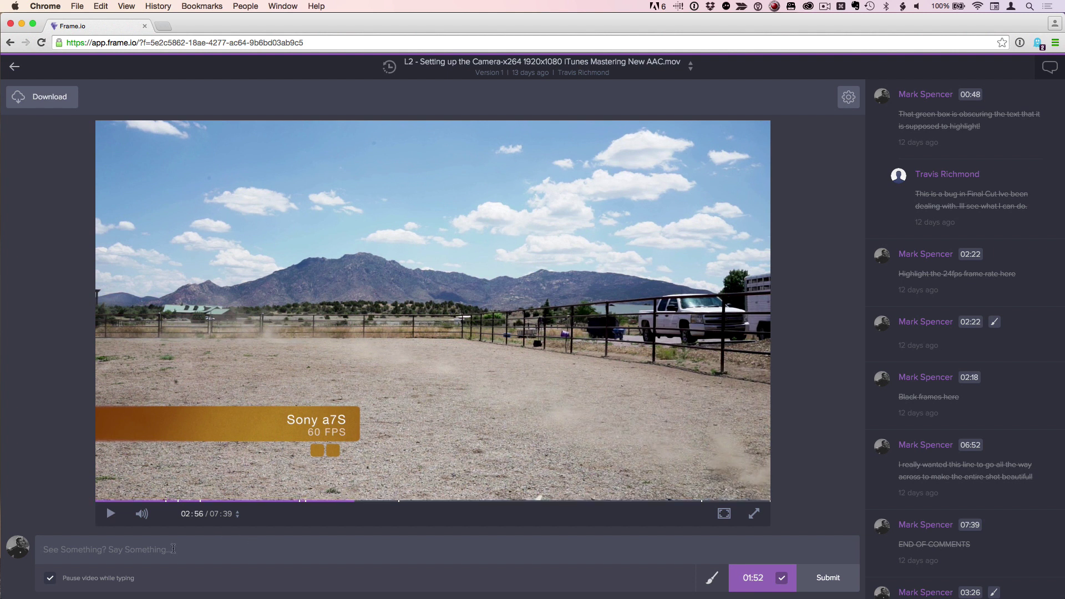
{"action": "type", "text": "Make sky bluer"}
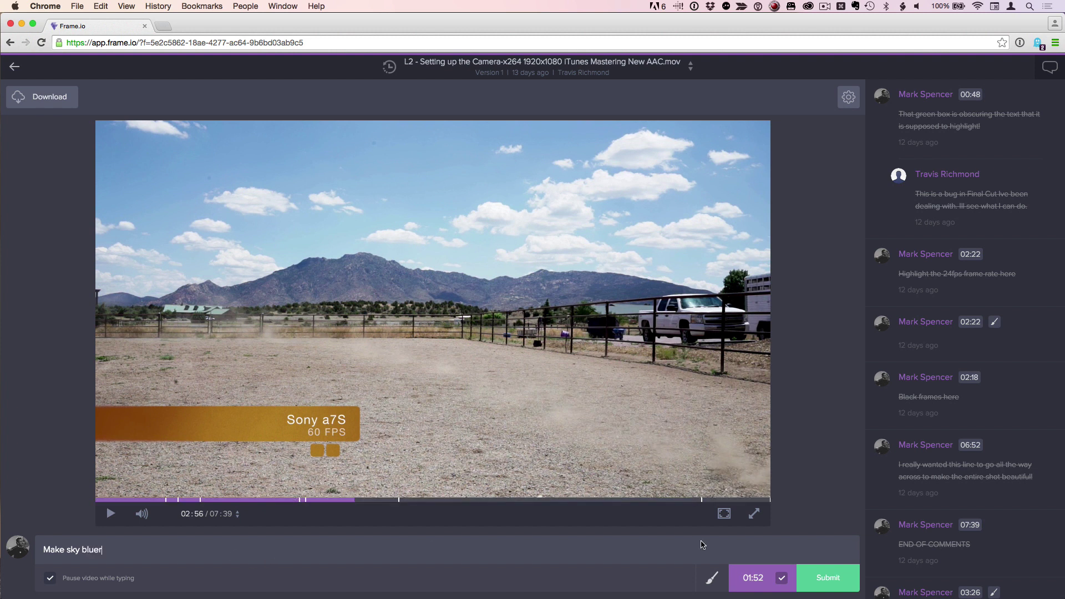
Enable drawing annotations on the desert frame for the 'Make sky bluer' comment
{"action": "left_click", "coordinate": [711, 582]}
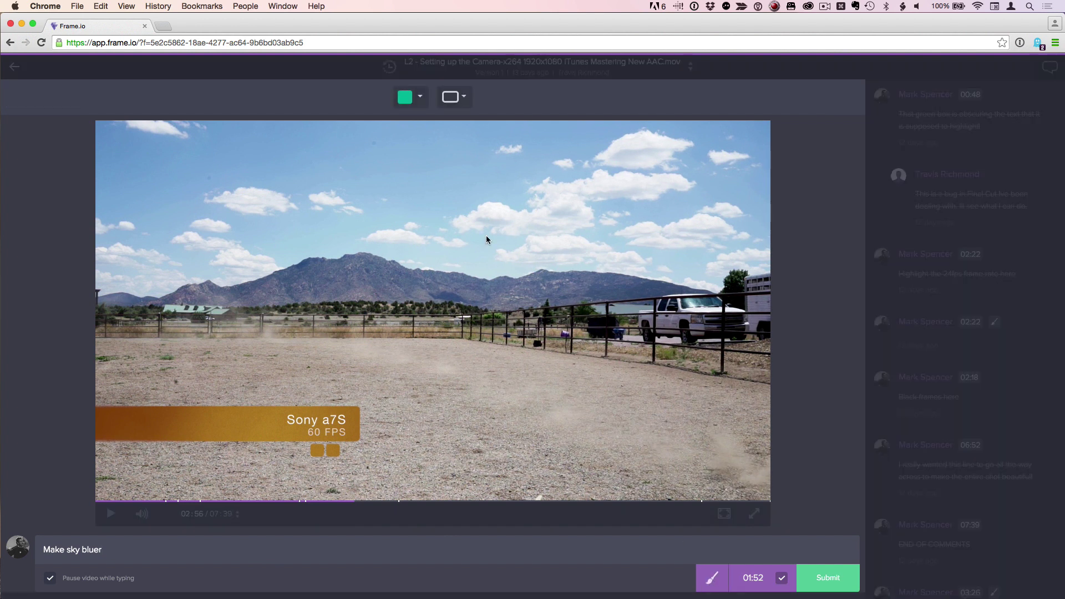
Annotate in orange: an arrow across the sky and a rectangle around the white truck
{"action": "left_click", "coordinate": [421, 100]}
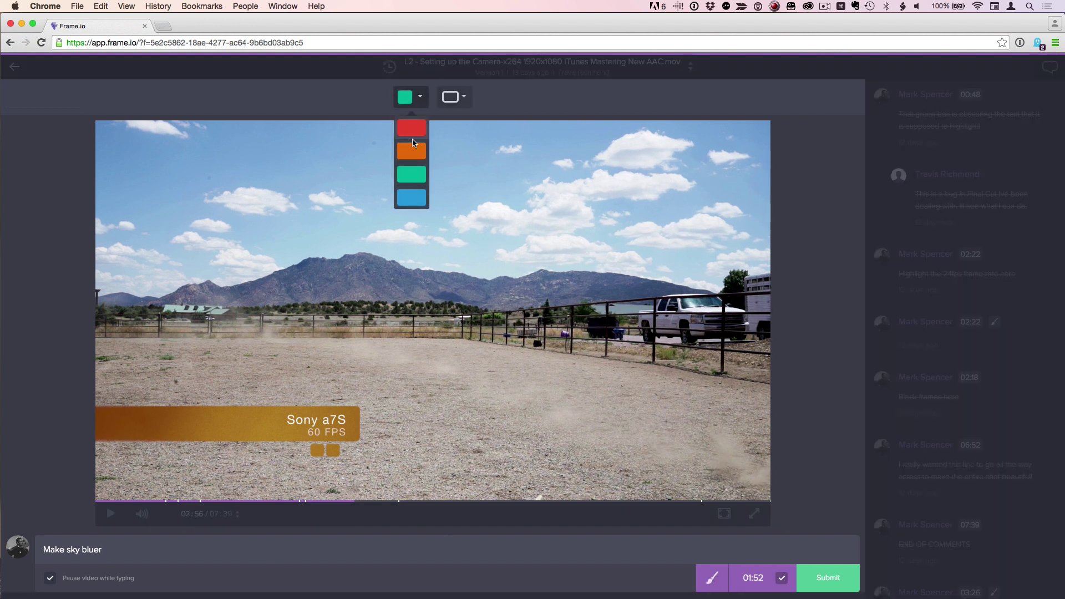
{"action": "left_click", "coordinate": [413, 151]}
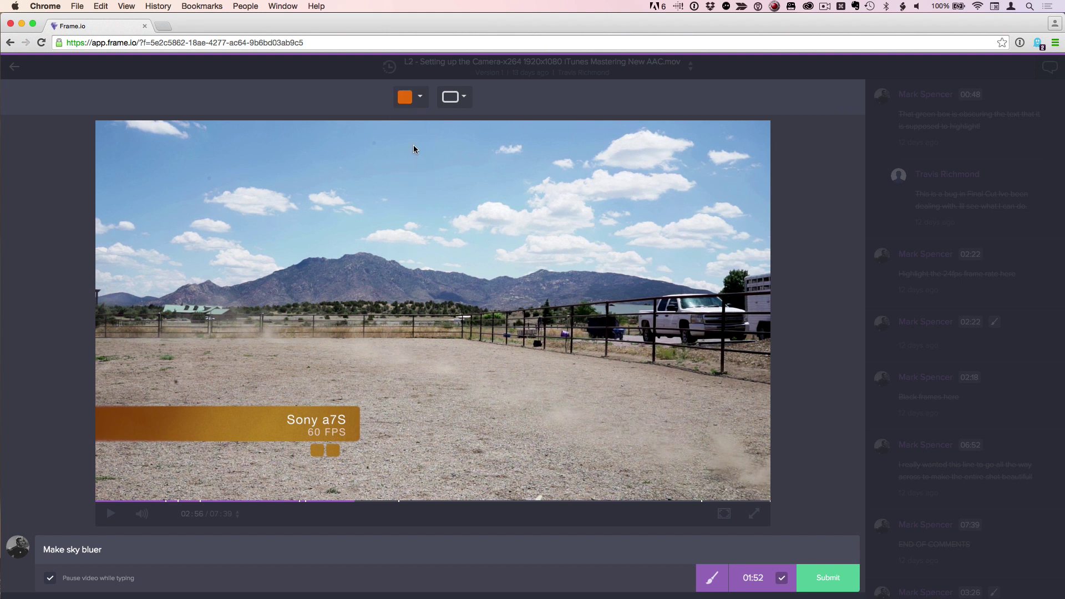
{"action": "left_click", "coordinate": [465, 100]}
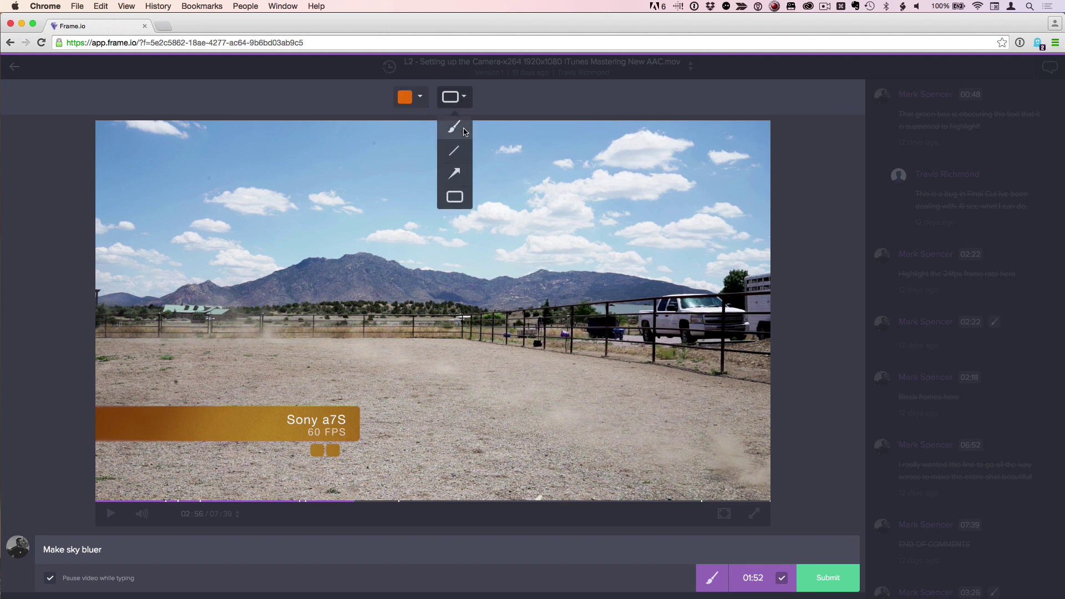
{"action": "left_click", "coordinate": [461, 174]}
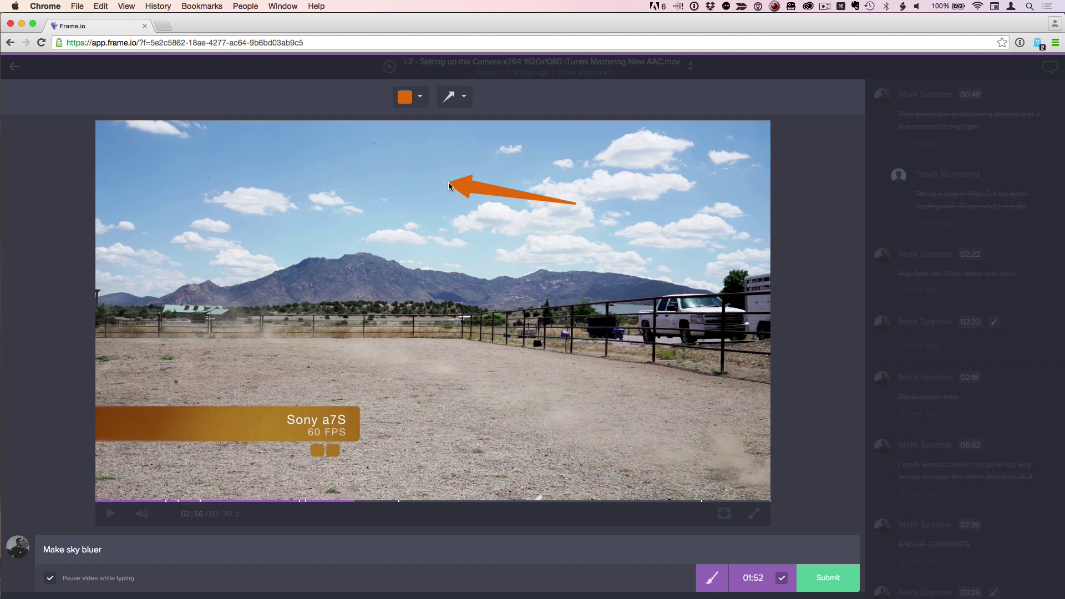
{"action": "left_click", "coordinate": [465, 100]}
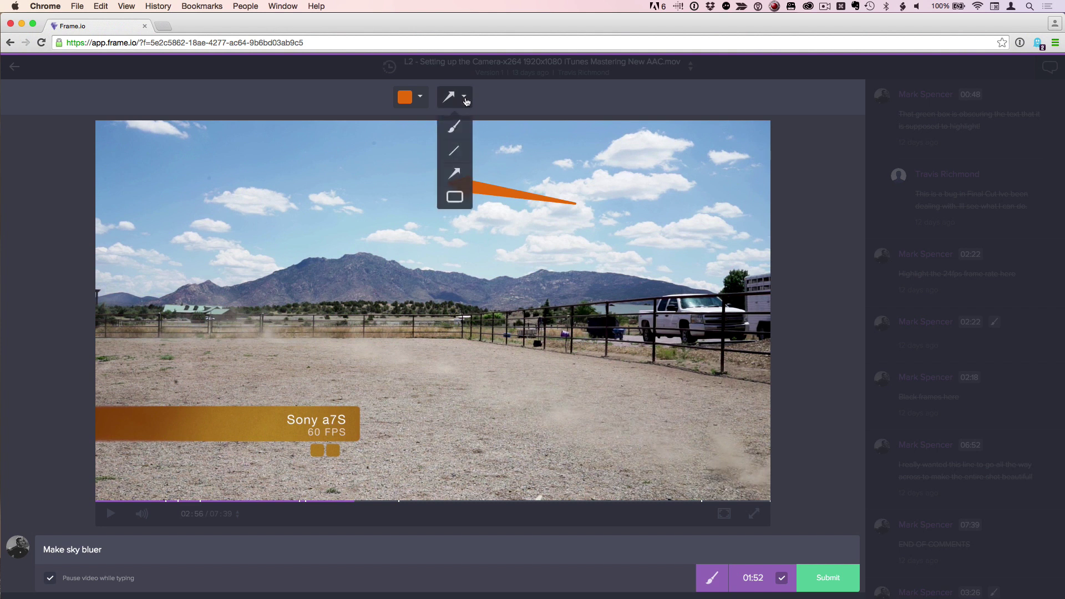
{"action": "left_click", "coordinate": [455, 198]}
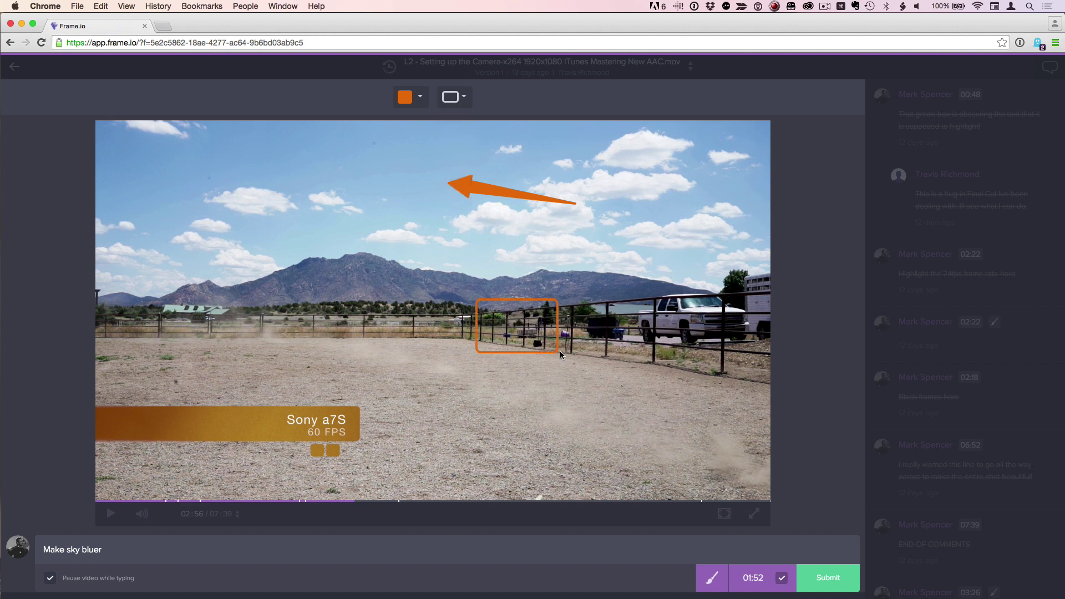
{"action": "left_click_drag", "start_coordinate": [570, 352], "coordinate": [593, 356]}
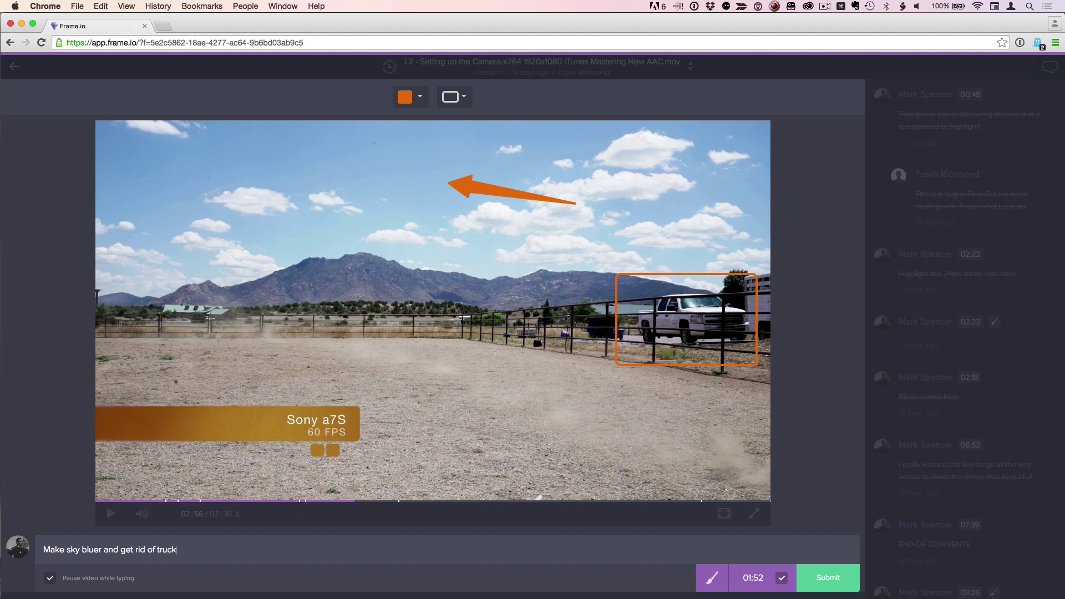
Submit the annotated 'Make sky bluer and get rid of truck' comment at 02:56
{"action": "left_click", "coordinate": [808, 576]}
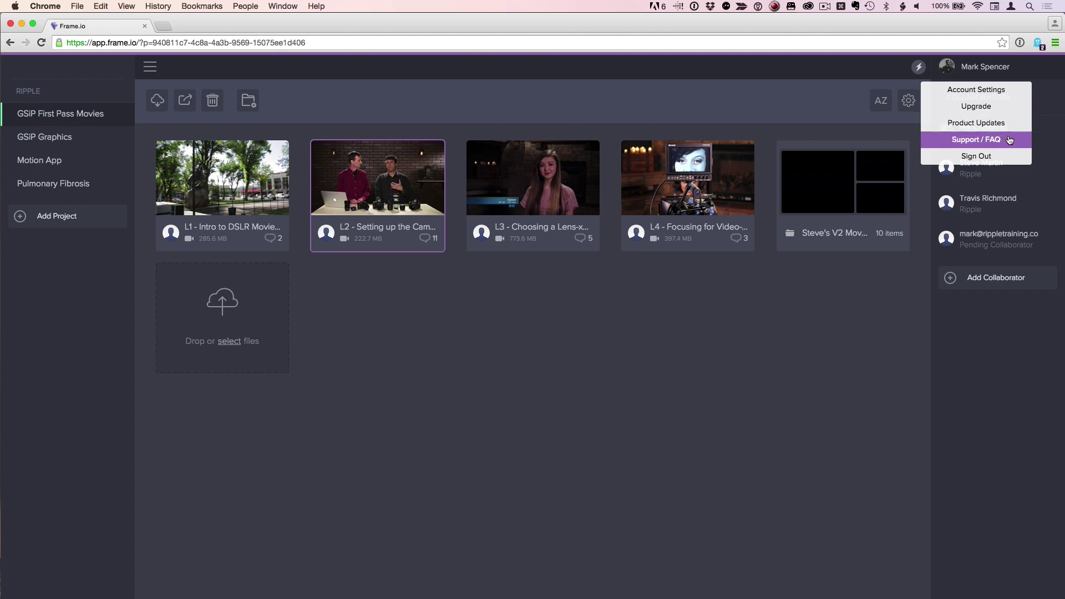
Choose Upgrade from the account menu to show the Business/Team/Professional/Starter/Free plans
{"action": "left_click", "coordinate": [992, 105]}
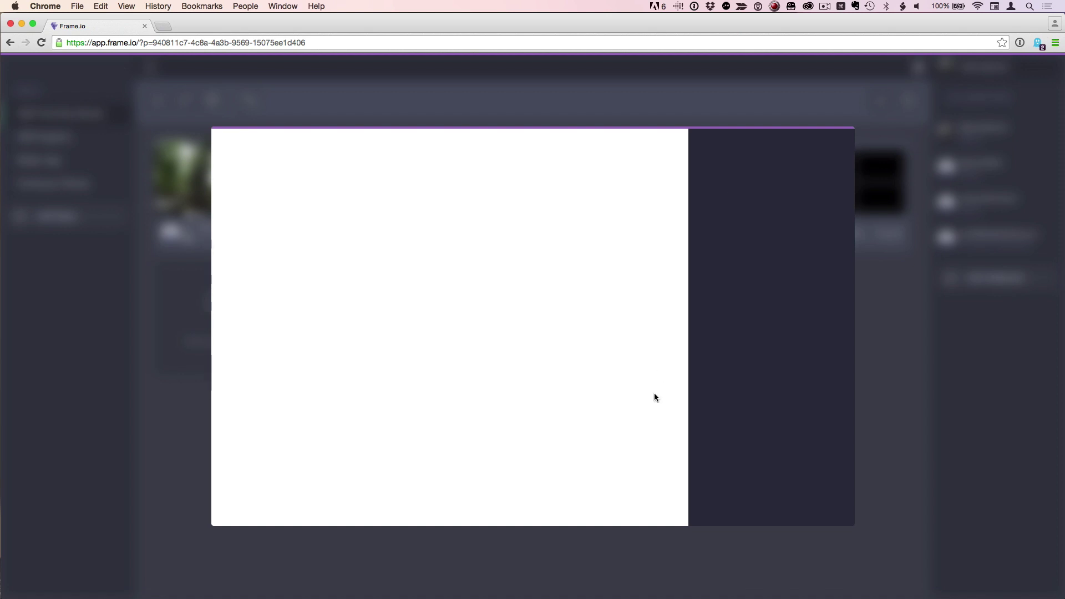